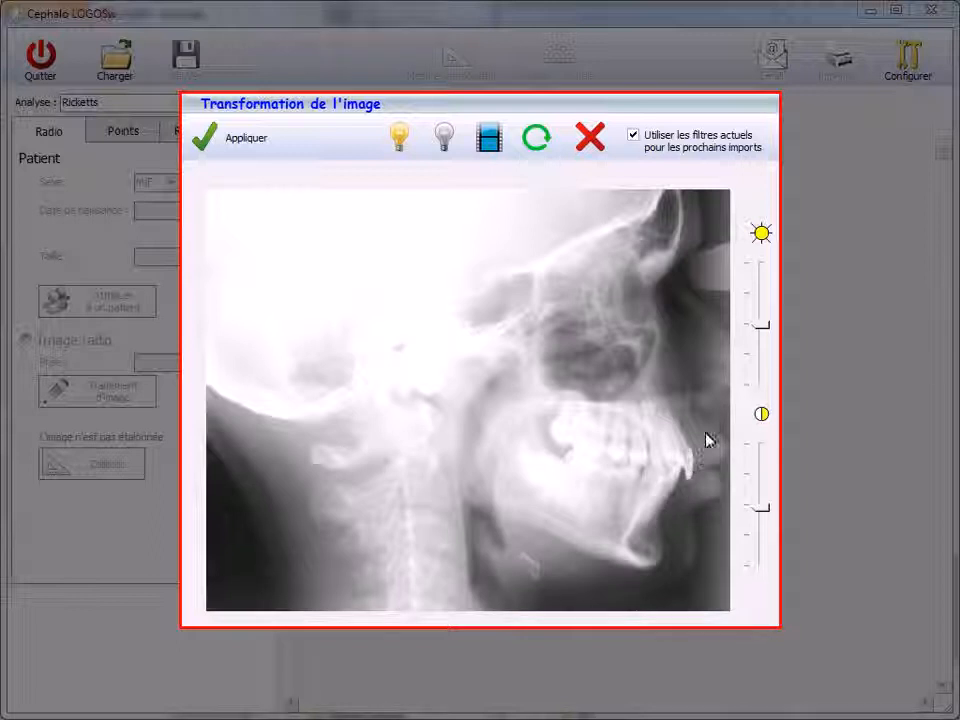
- Adjust the radiograph's brightness and contrast, and apply the image transformation with the current filters kept for future imports
click(765, 326)
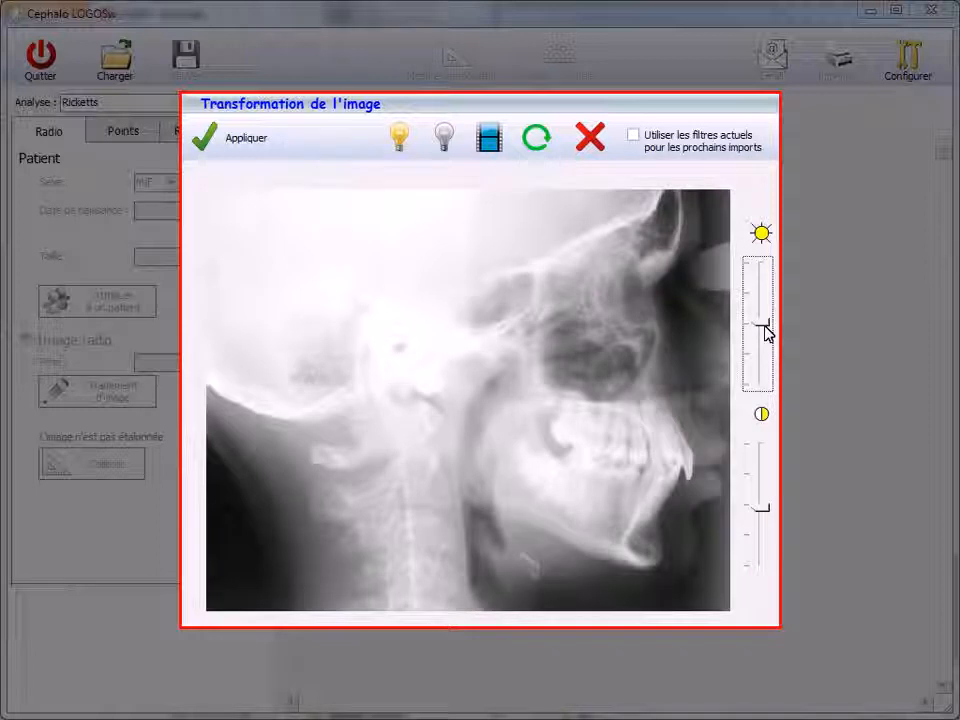
click(764, 509)
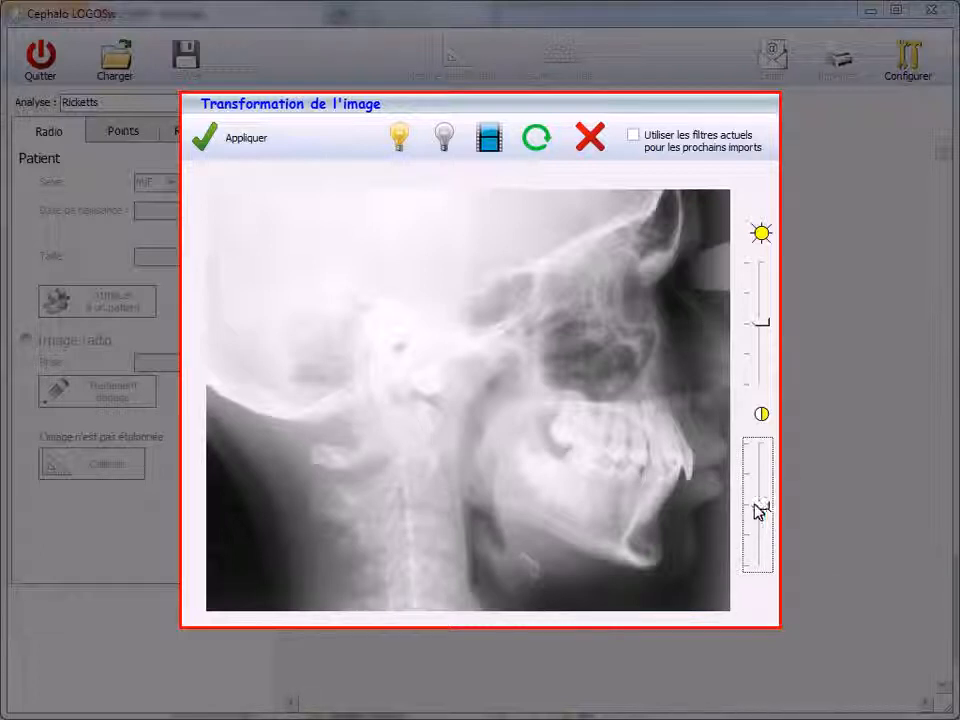
click(401, 143)
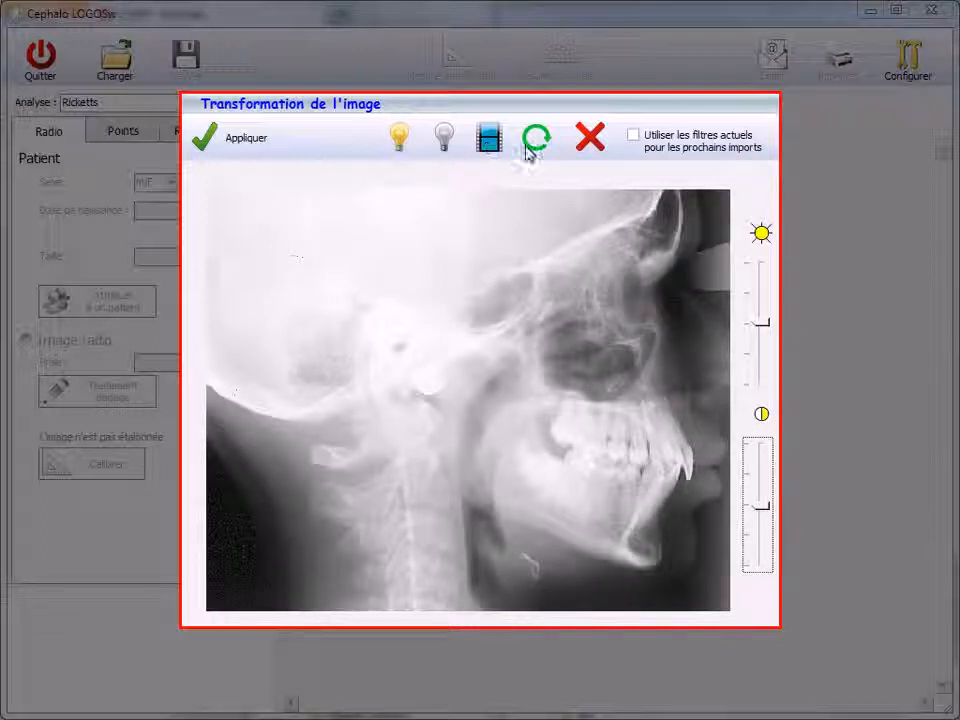
click(632, 139)
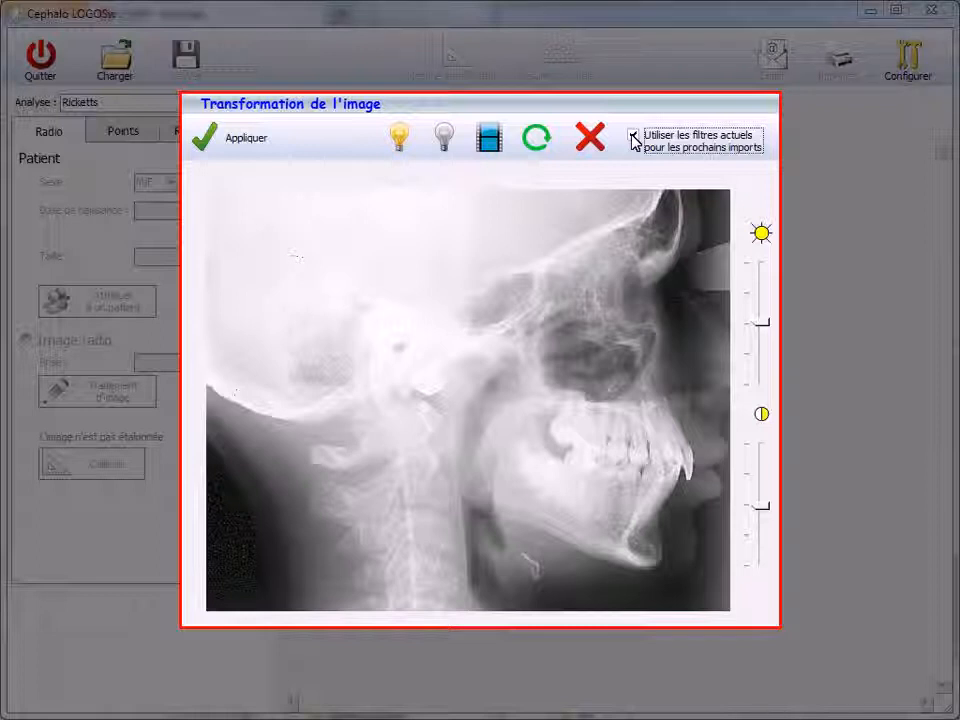
click(240, 141)
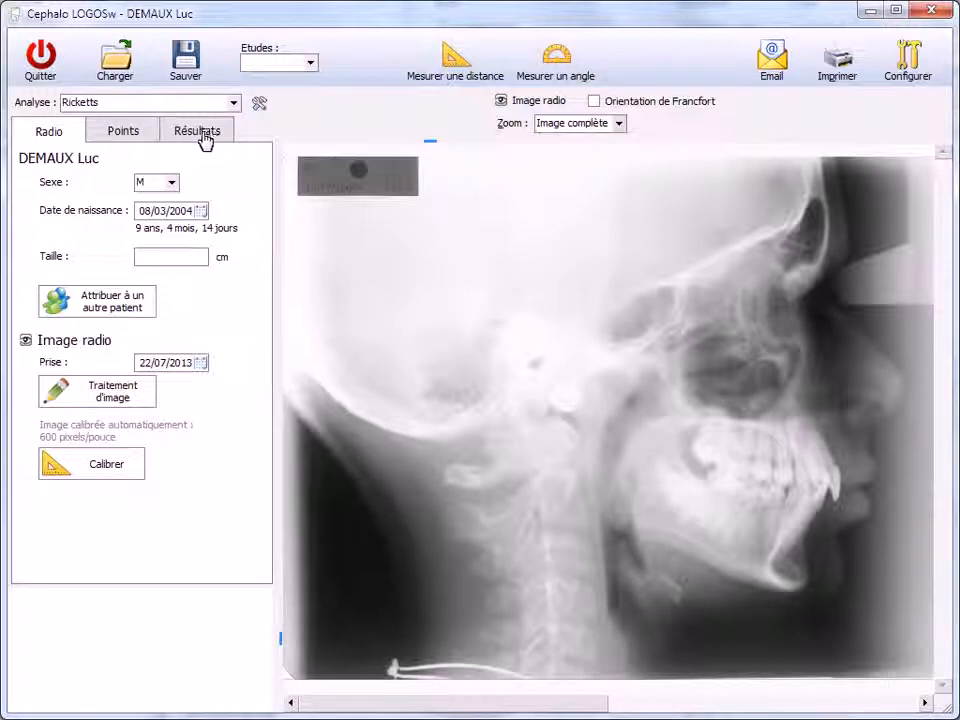
- Review the descriptions of the Po, Or and APM landmarks in the Ricketts analysis point list
click(131, 136)
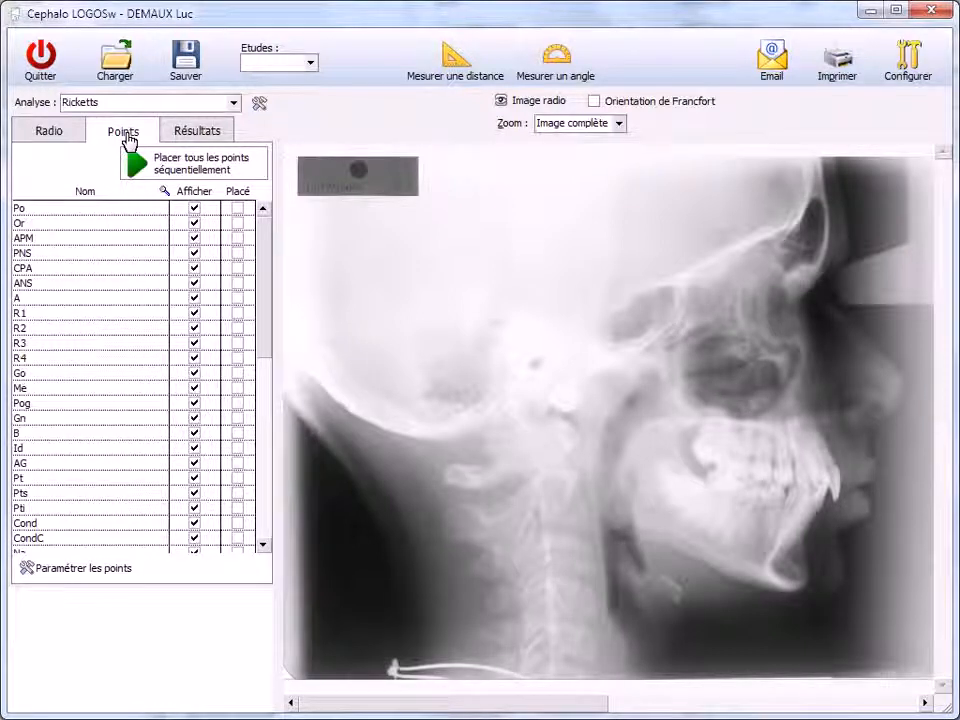
click(129, 139)
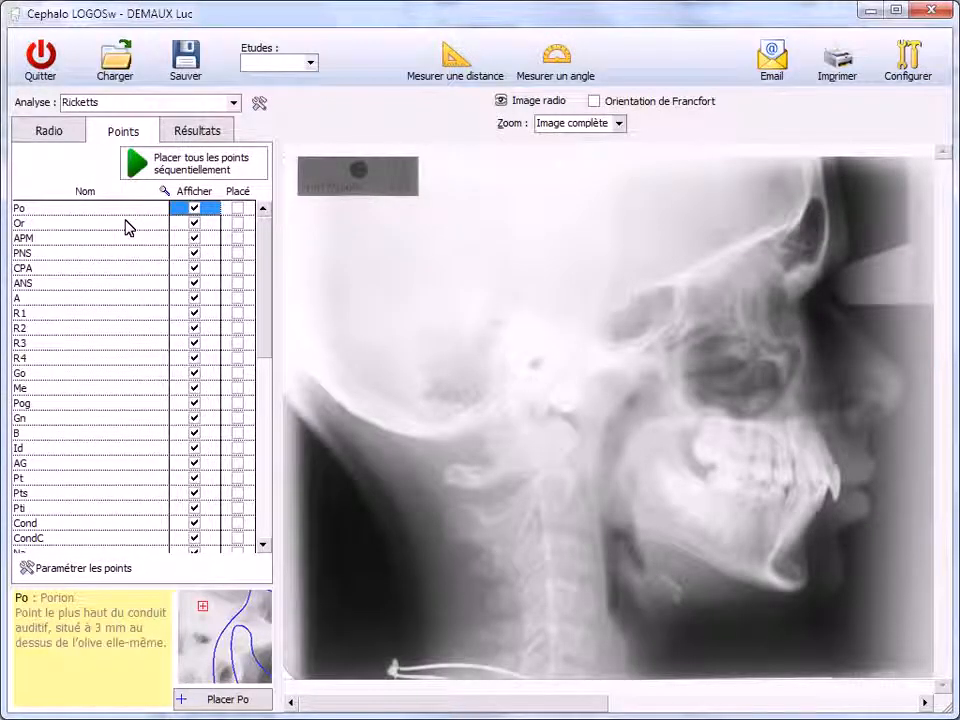
click(126, 222)
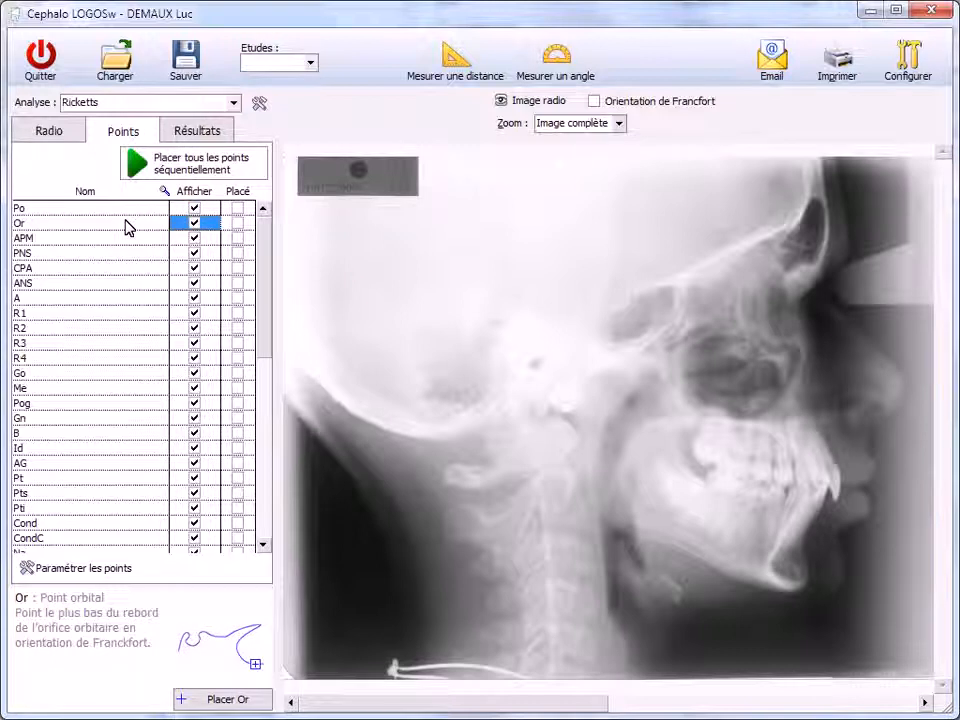
click(126, 238)
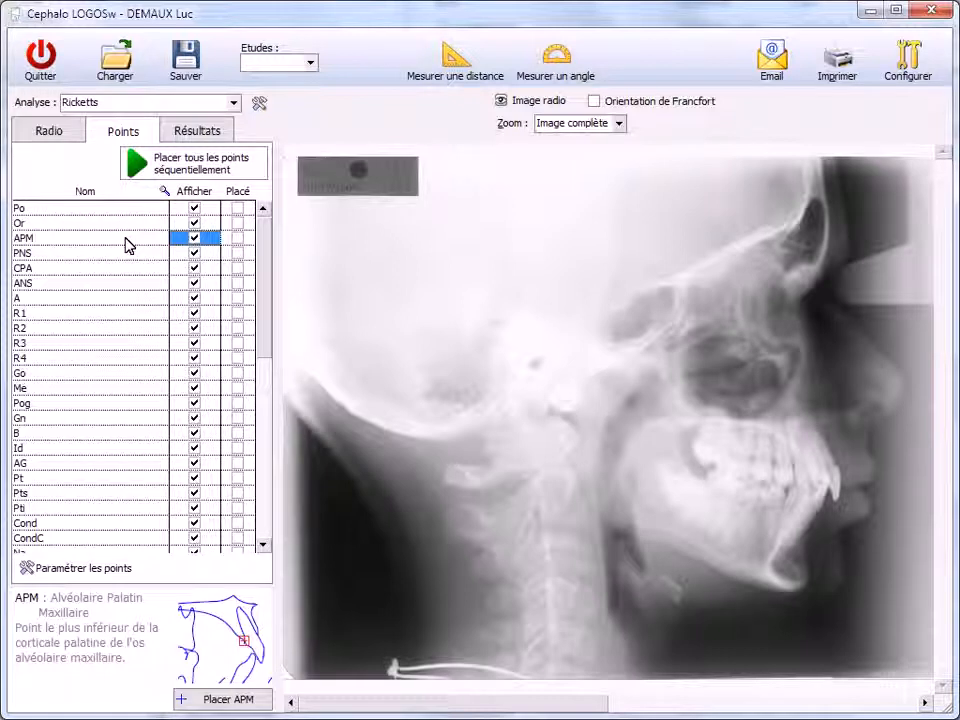
- Start sequential placement of all points, and place Po above the ear canal and Or at the orbit's lower rim
click(197, 169)
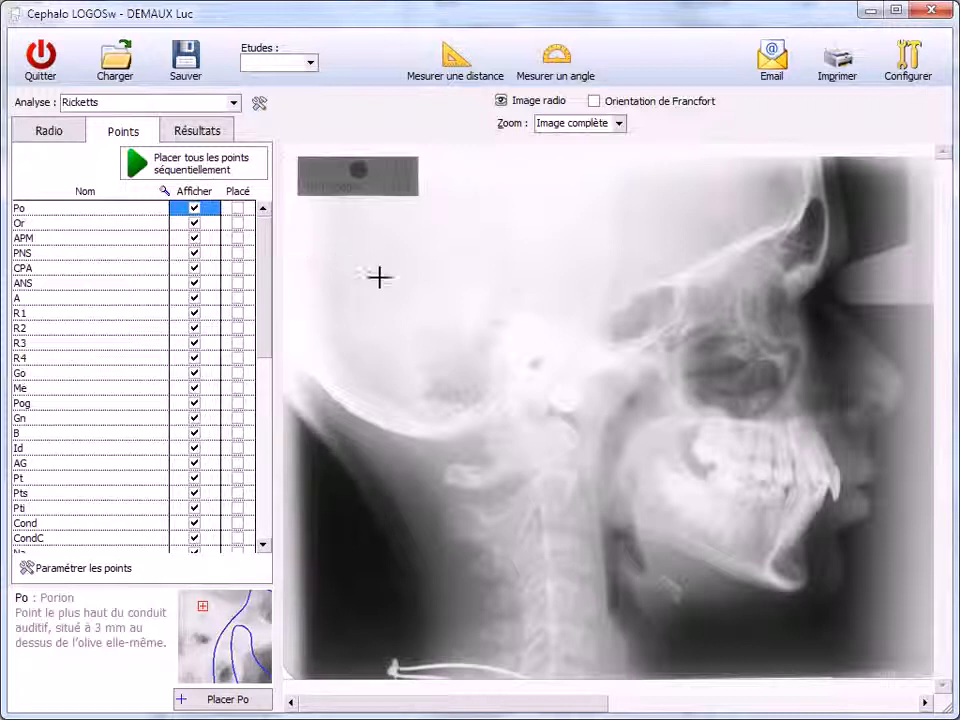
click(538, 334)
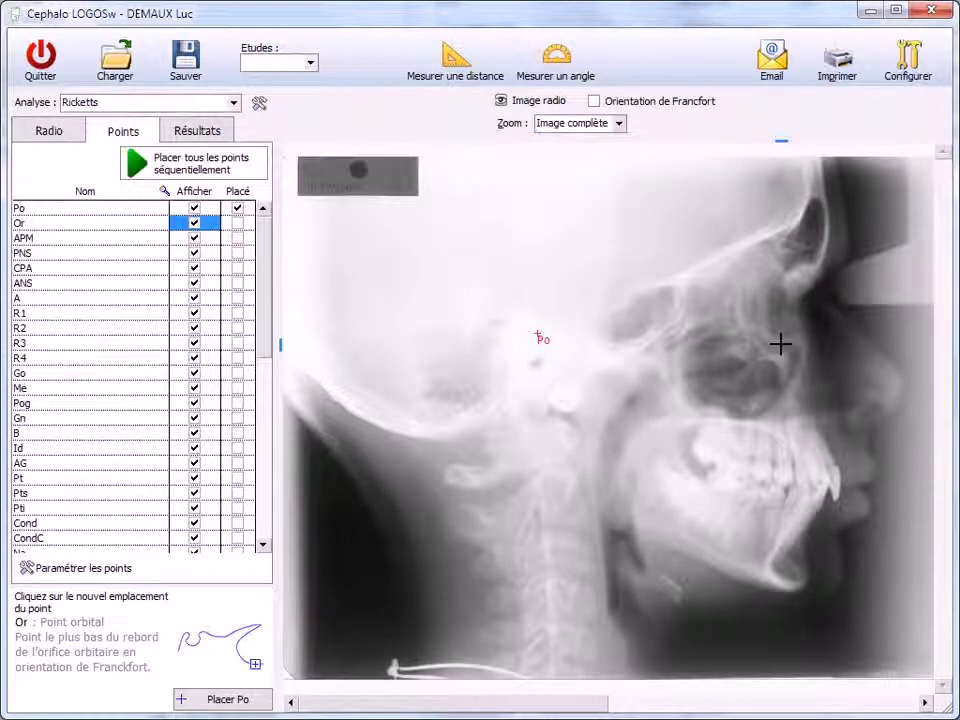
click(780, 344)
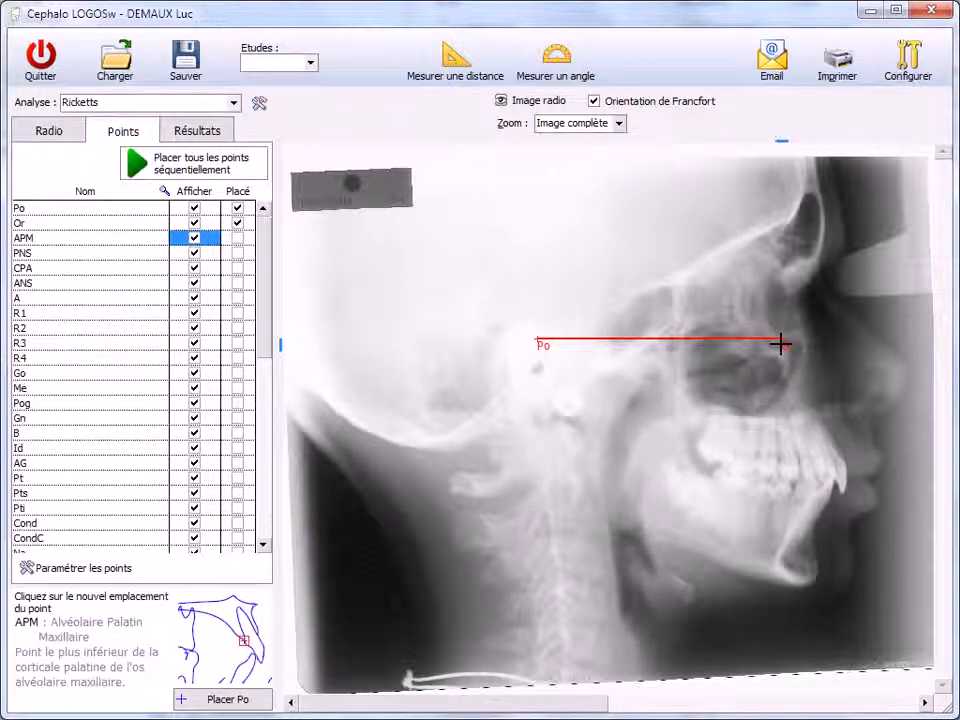
- Place the maxillary landmarks APM, PNS, CPA, ANS and A in sequence on the radiograph
click(820, 469)
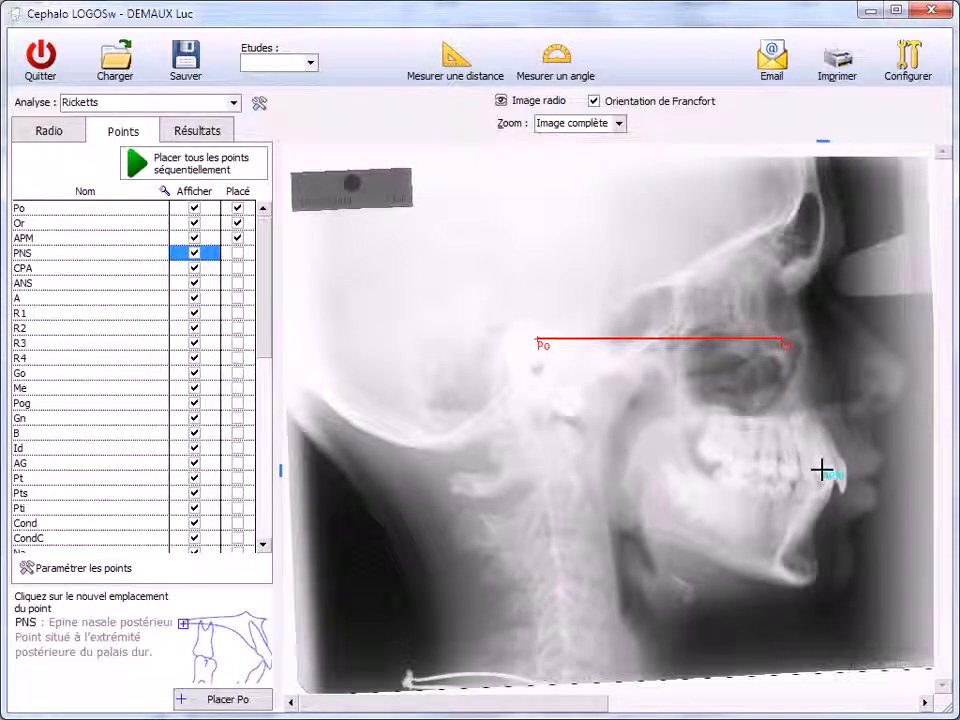
click(679, 421)
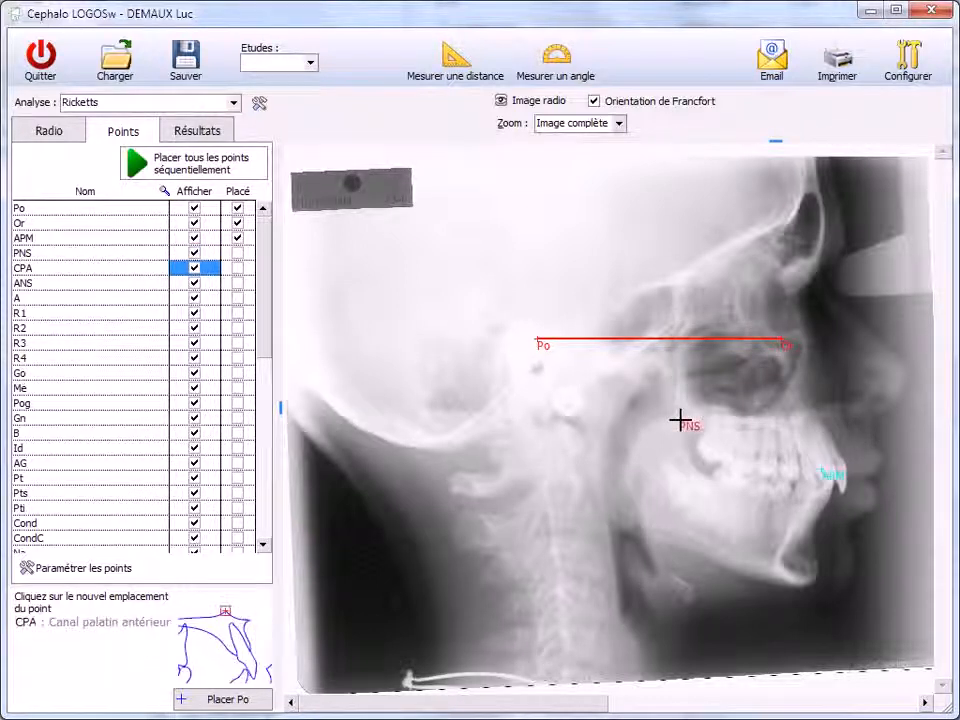
click(798, 399)
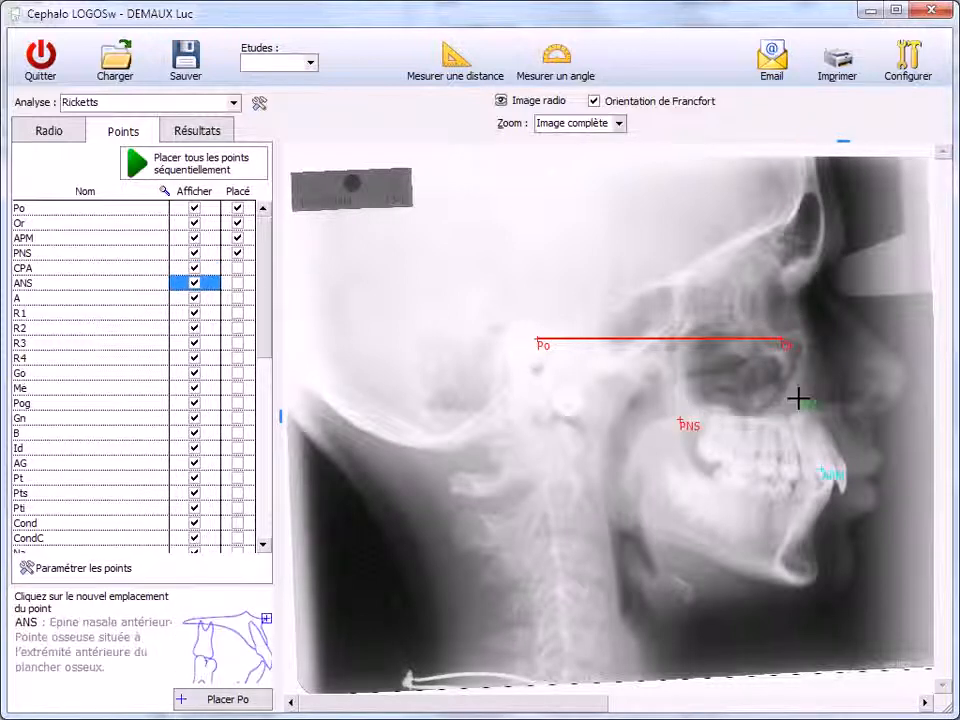
click(840, 414)
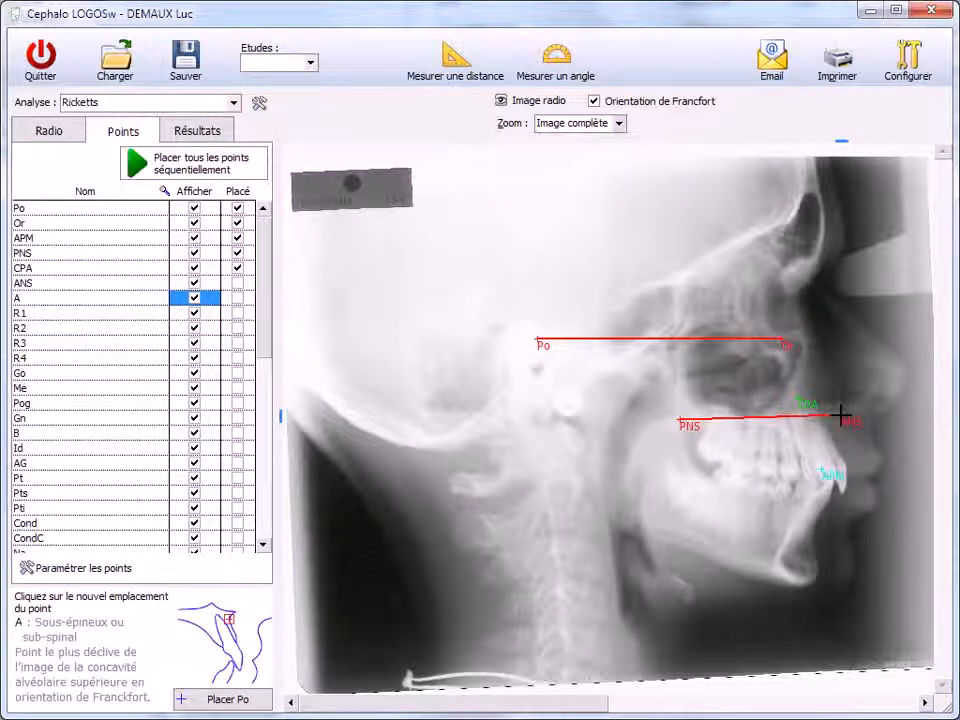
click(828, 427)
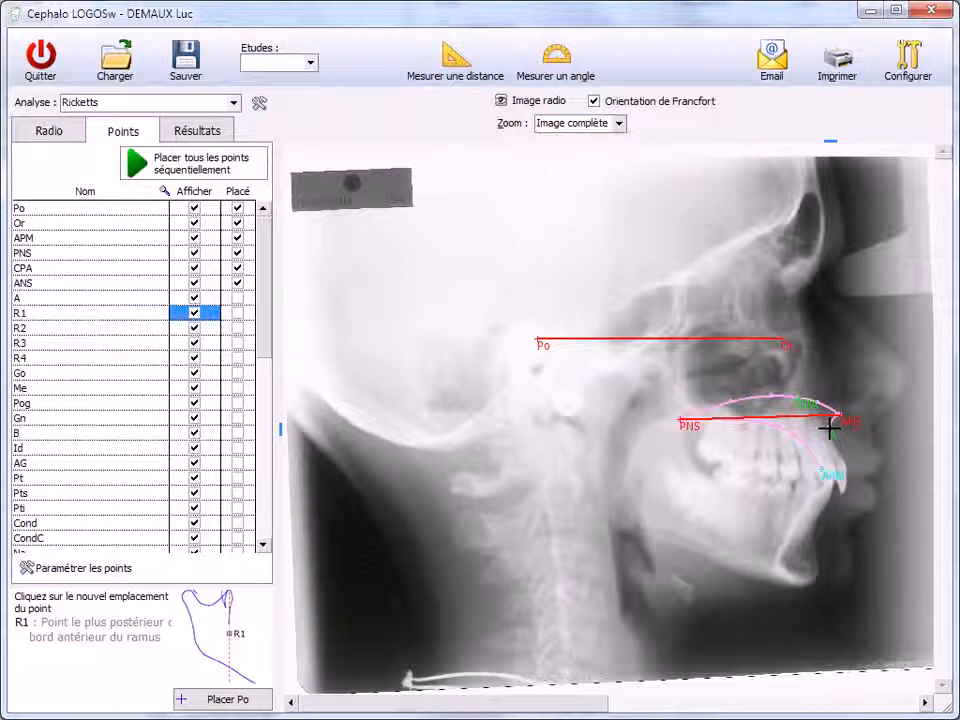
click(829, 428)
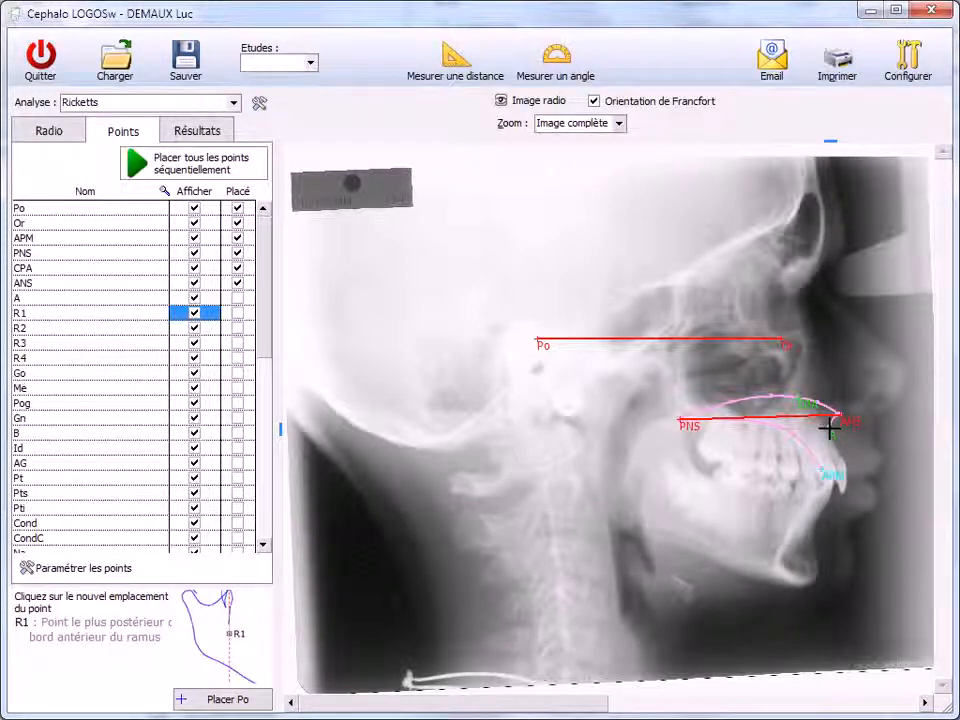
- Examine the radiograph at zoom levels of 200%, 150% and 125%
click(620, 124)
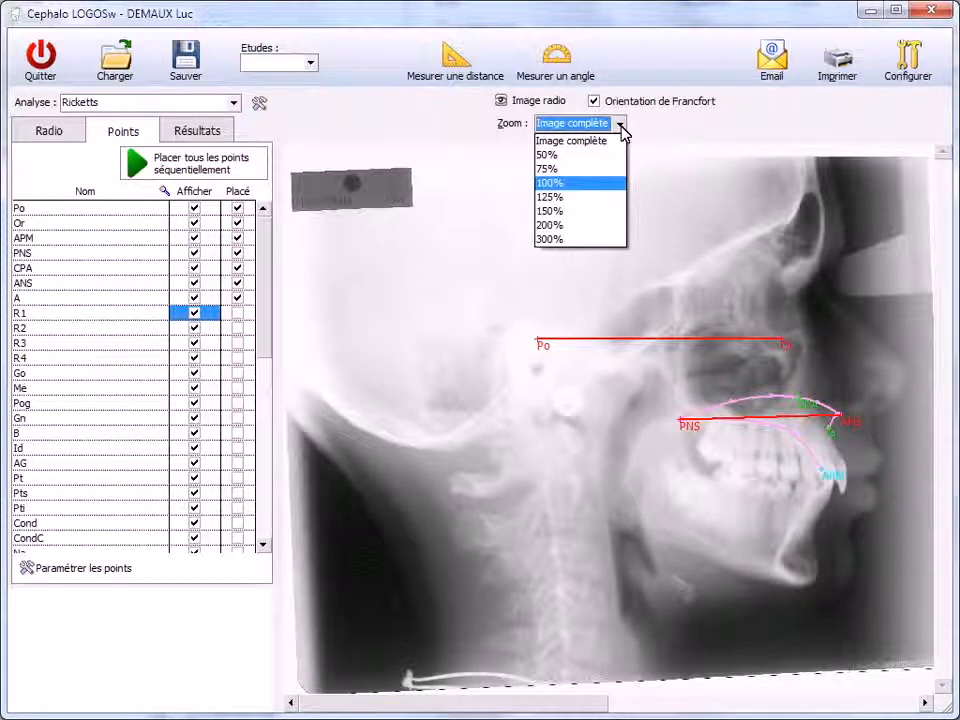
click(590, 225)
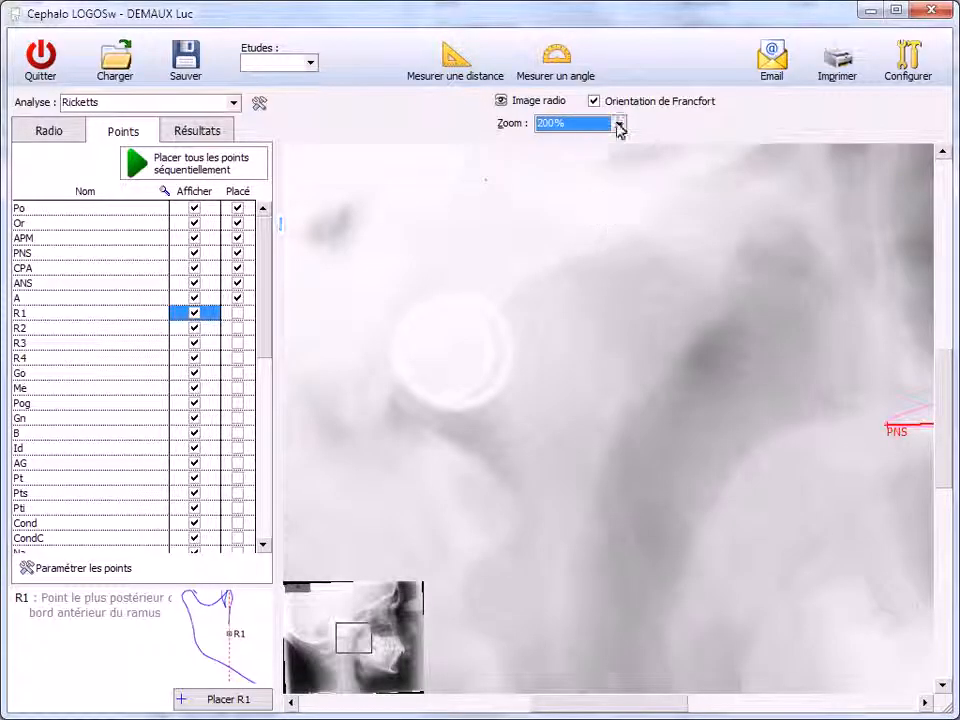
click(619, 123)
click(585, 212)
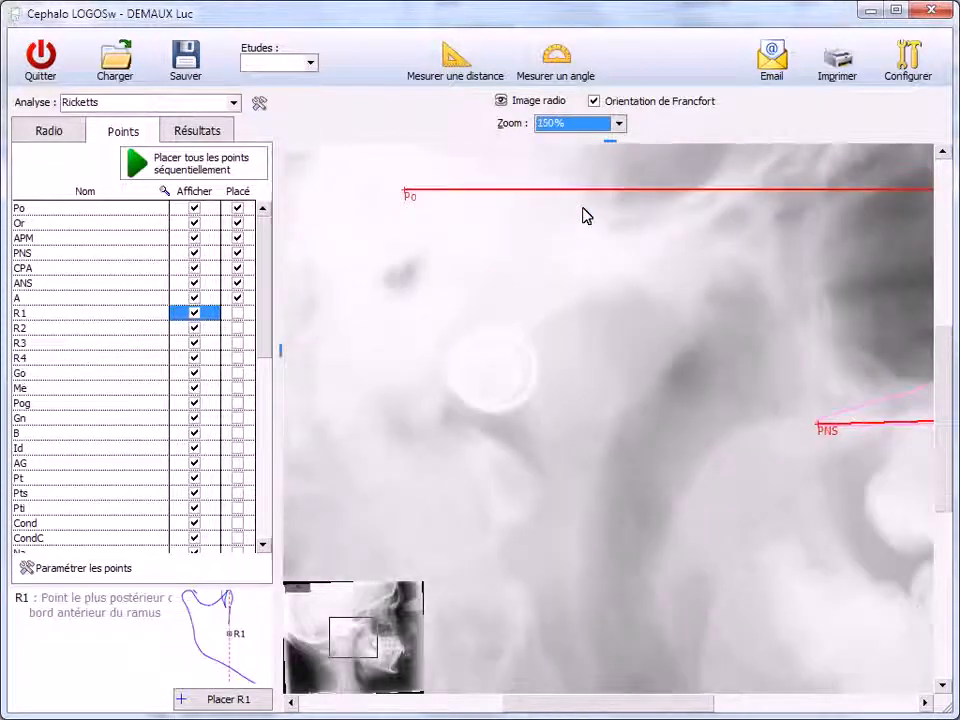
click(618, 123)
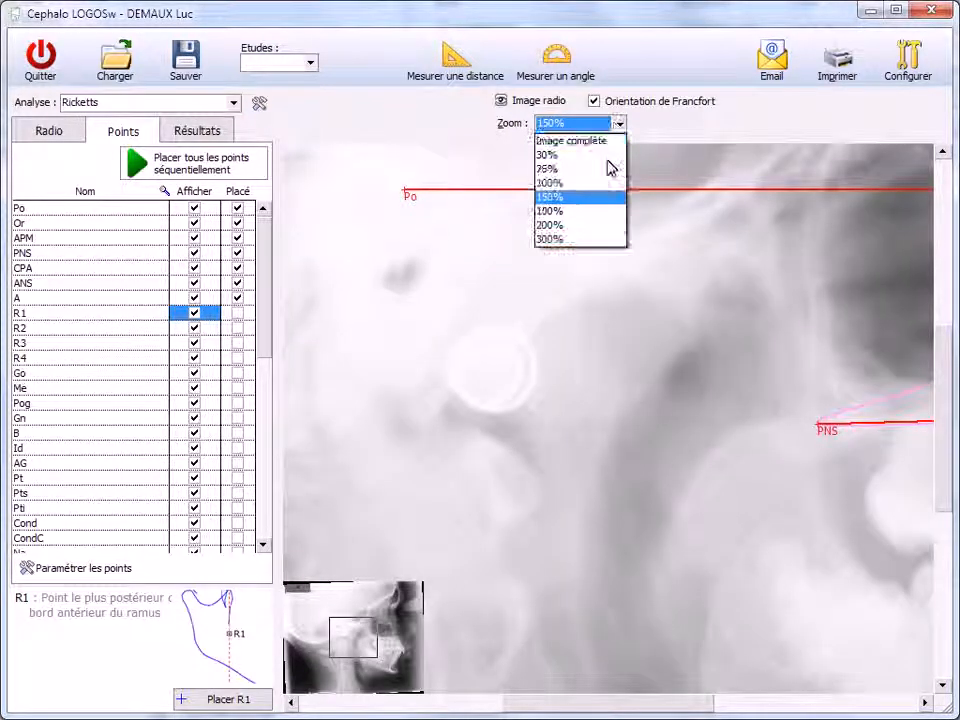
click(594, 201)
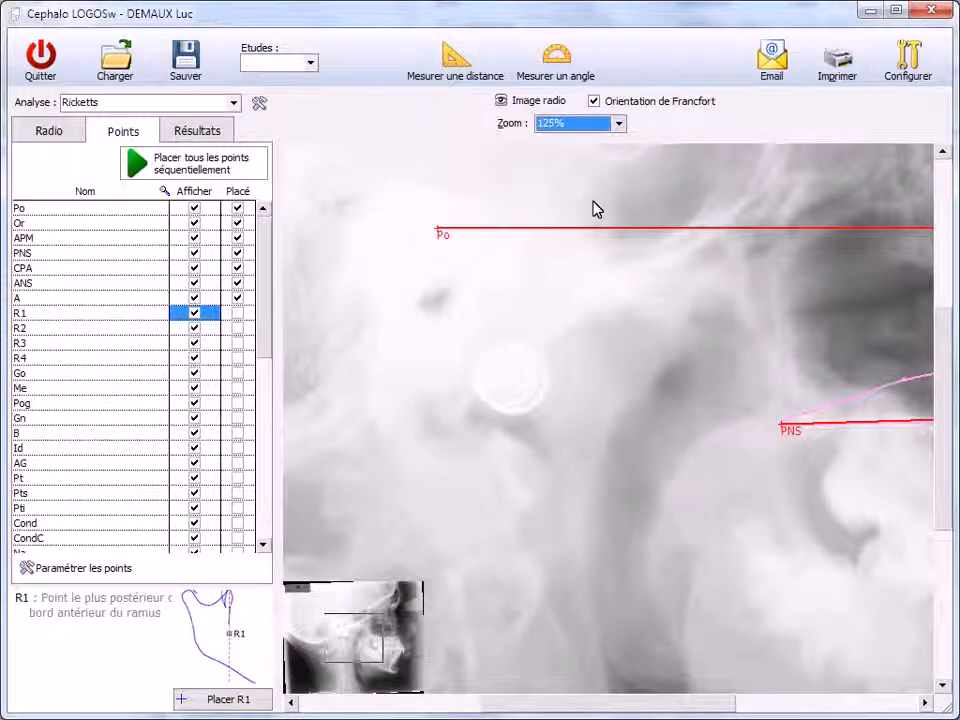
scroll(593, 209, right, 1)
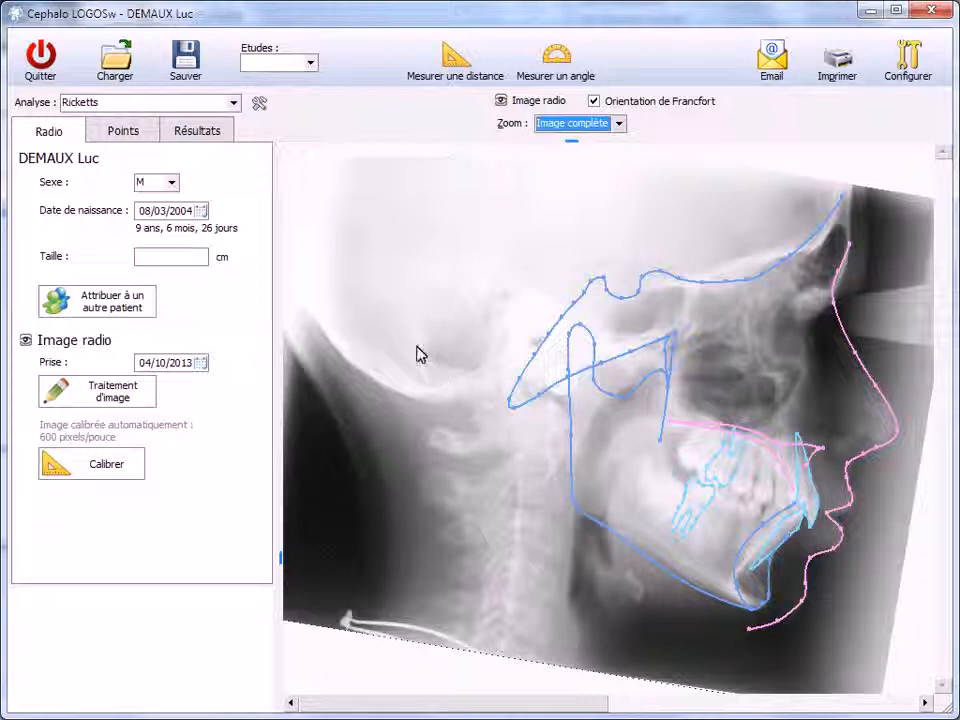
- Examine the Hauteur du maxillaire and Axe facial results of the Ricketts analysis on the tracing
click(196, 134)
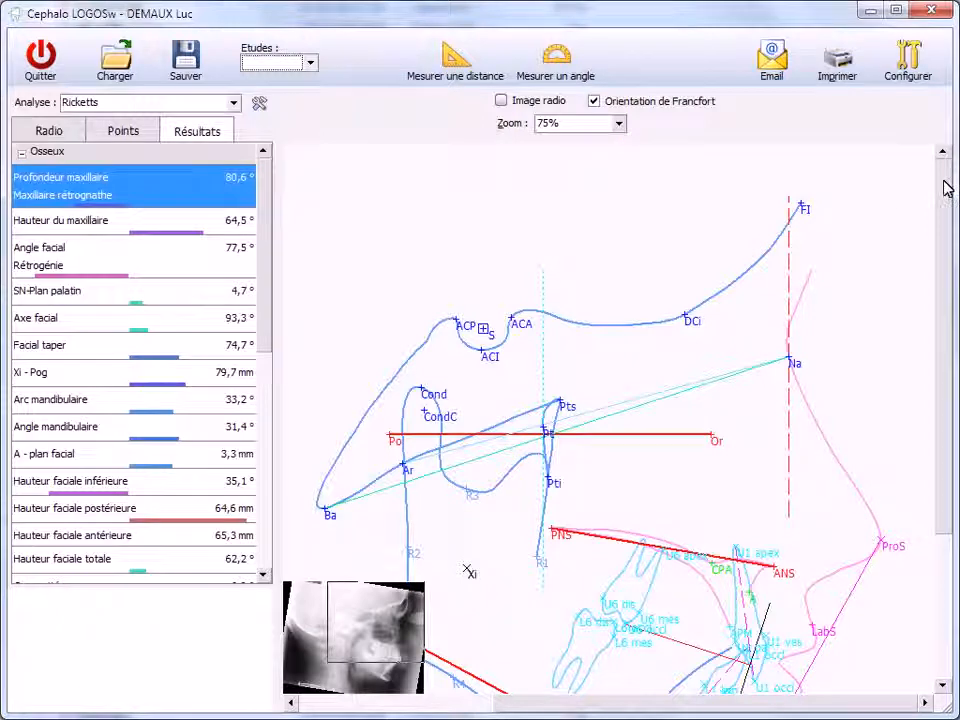
mouse_move(946, 188)
mouse_down()
mouse_move(938, 430)
mouse_move(950, 345)
mouse_up()
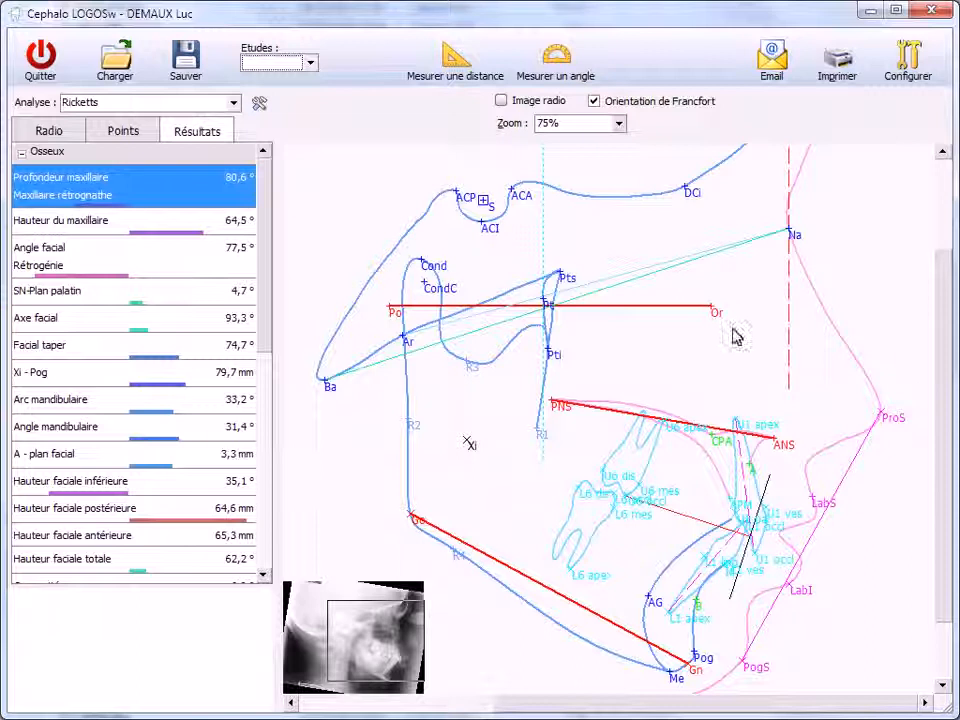
click(180, 232)
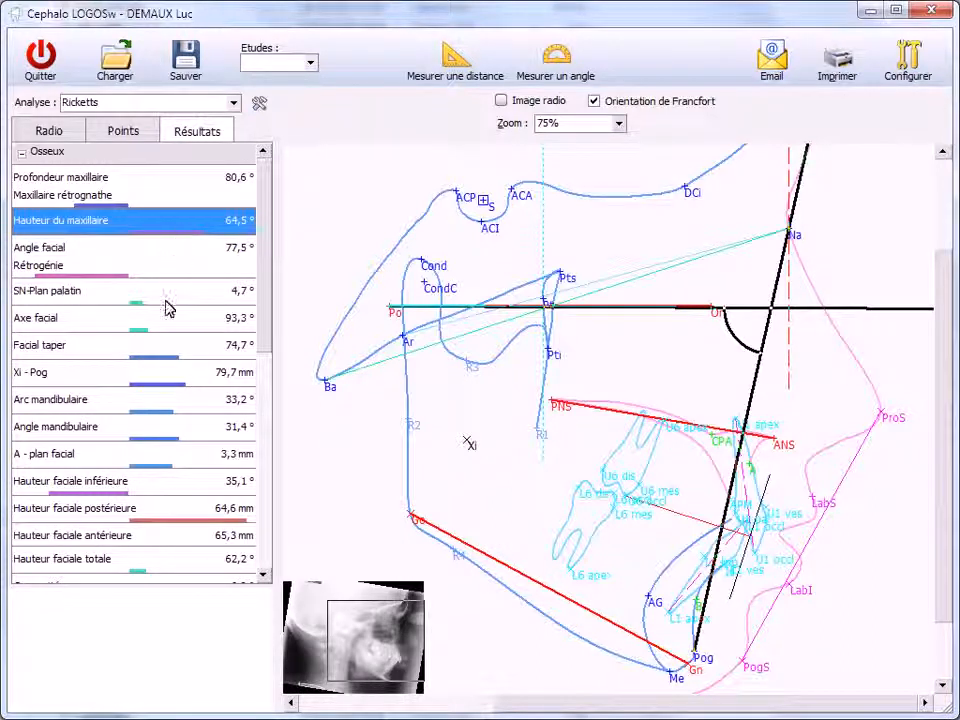
click(158, 321)
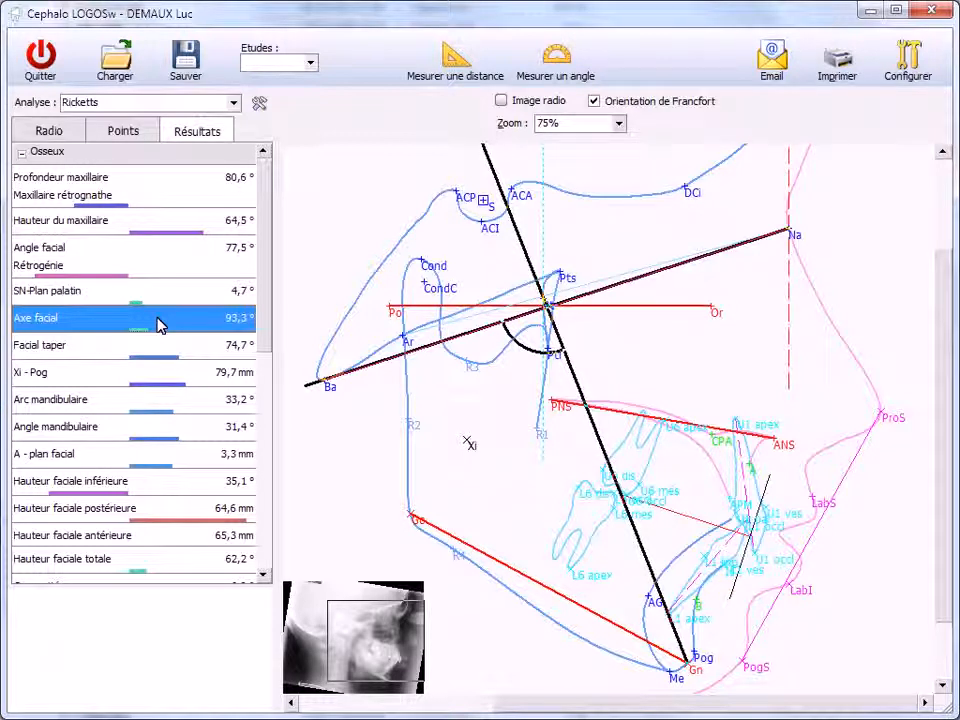
- Measure the distance on the tracing between the upper first molar's root area and a spot near Xi
click(462, 73)
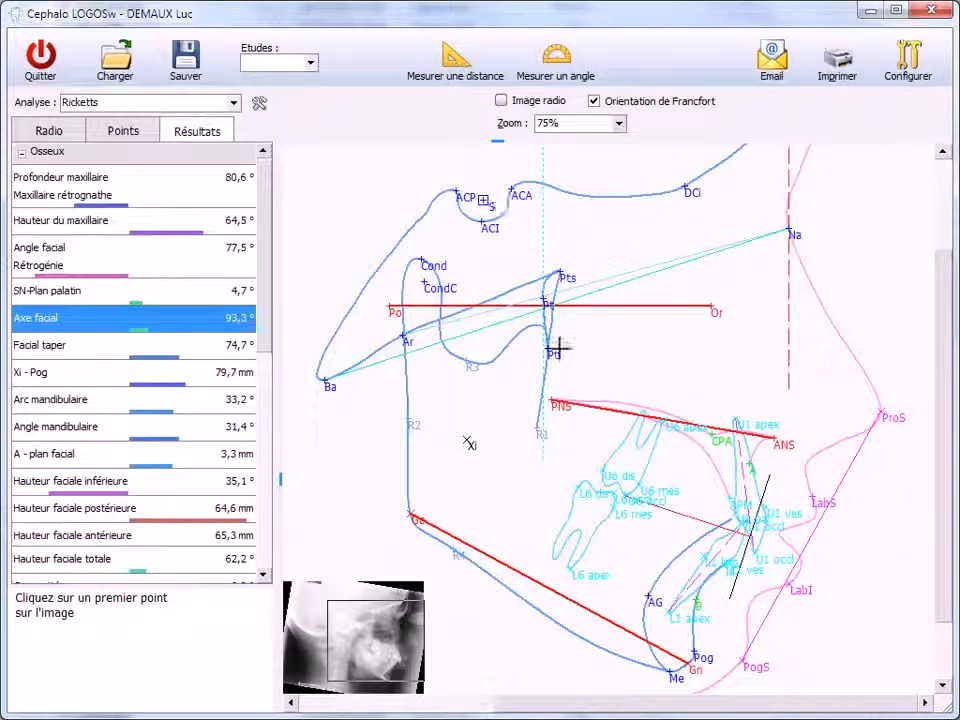
click(627, 443)
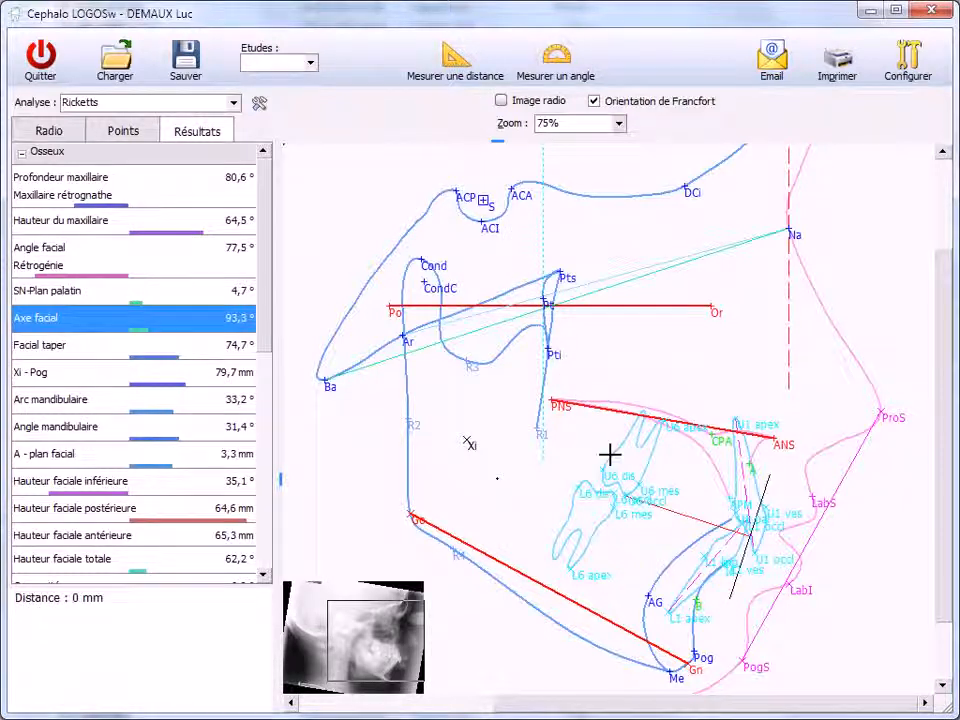
click(498, 477)
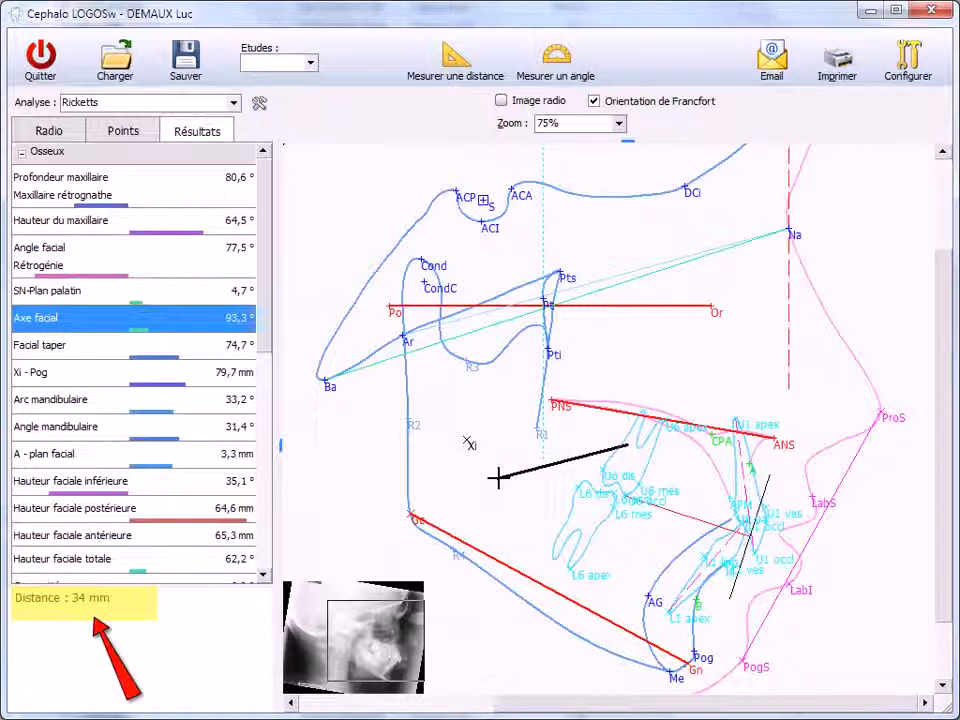
click(498, 478)
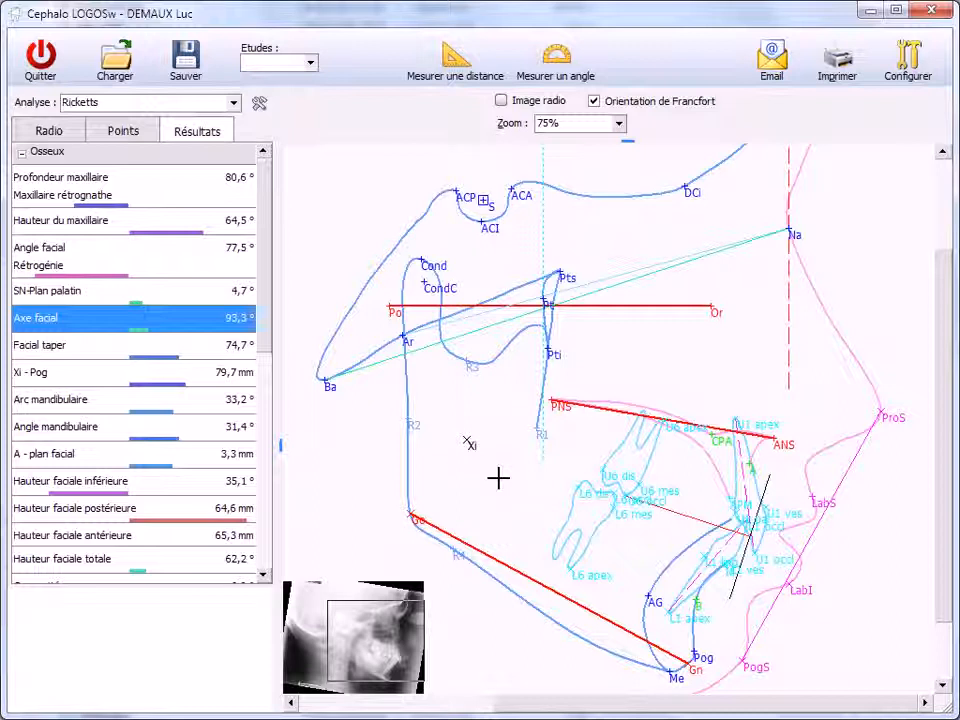
- Measure an angle on the tracing with its vertex near Xi, one arm rising past PNS and the other descending below the molars
click(577, 65)
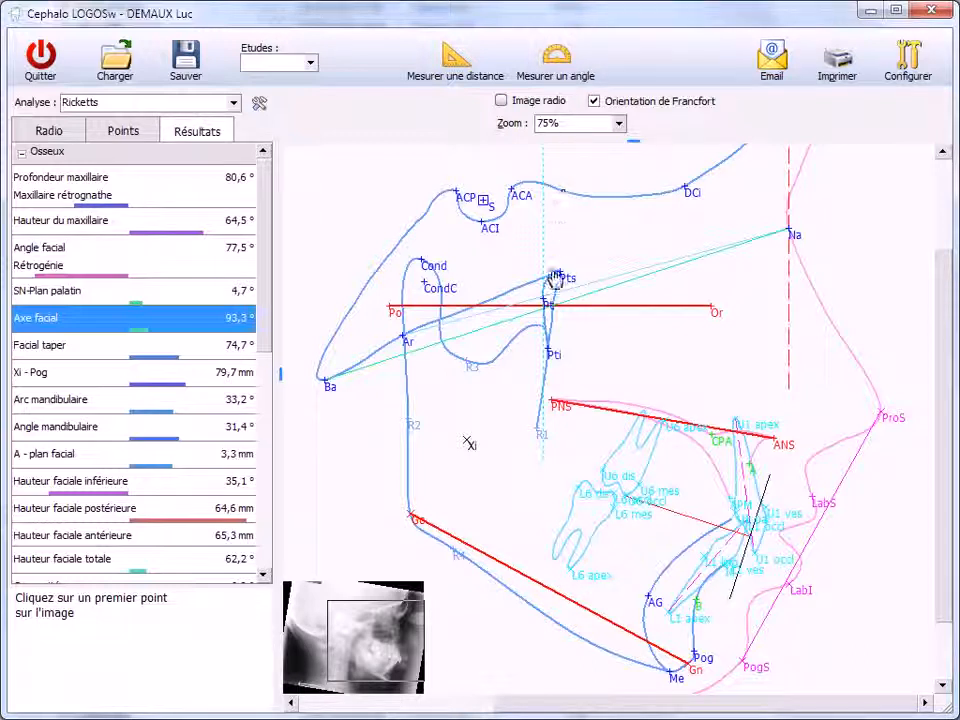
click(516, 433)
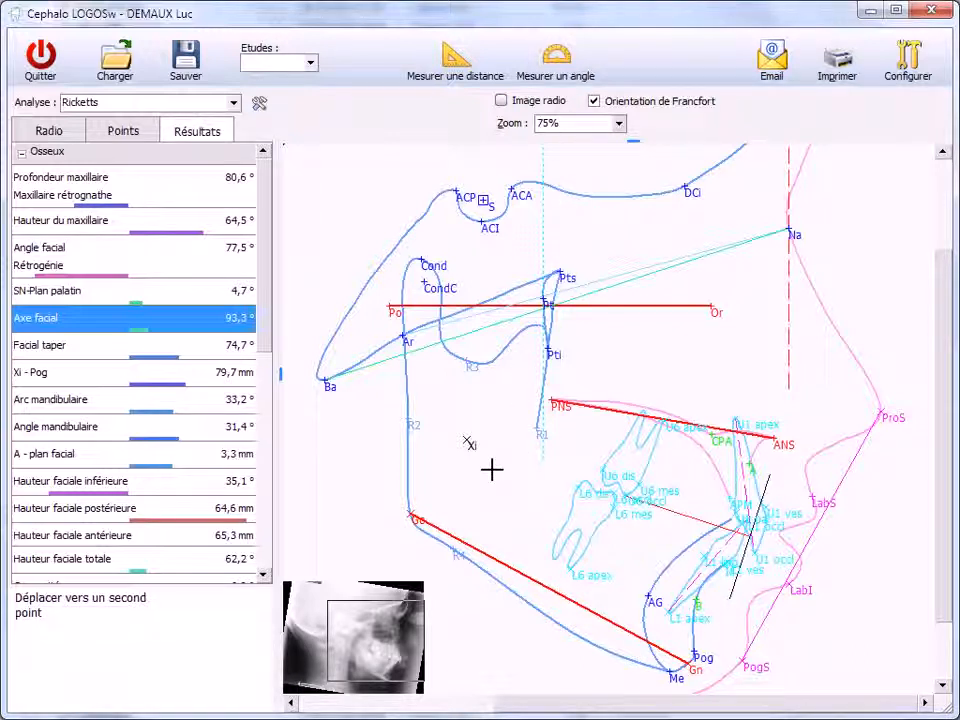
click(632, 374)
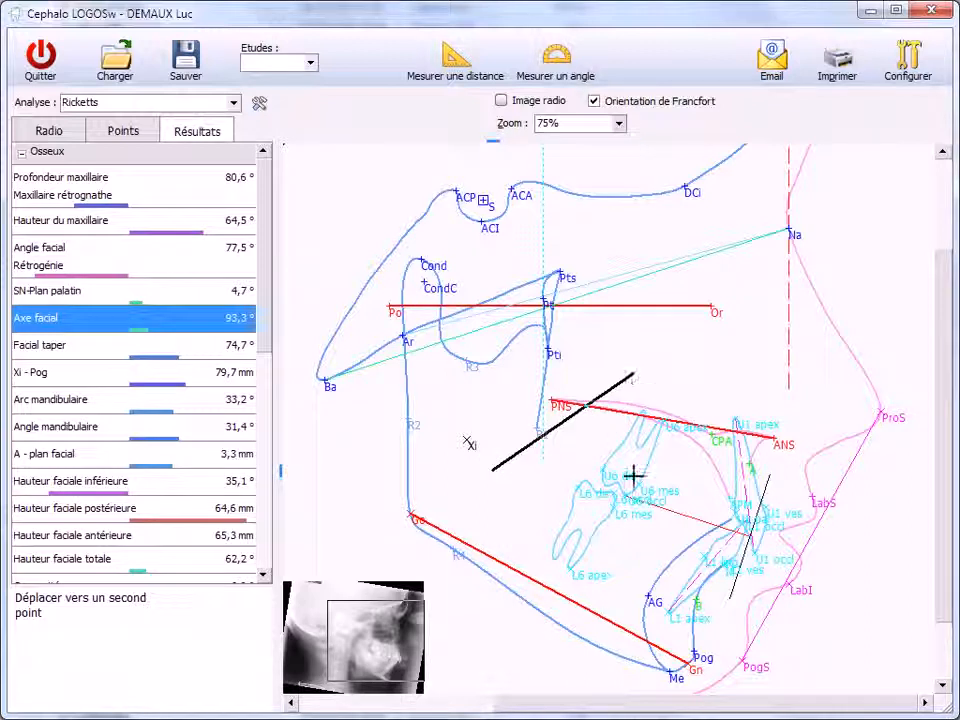
click(647, 531)
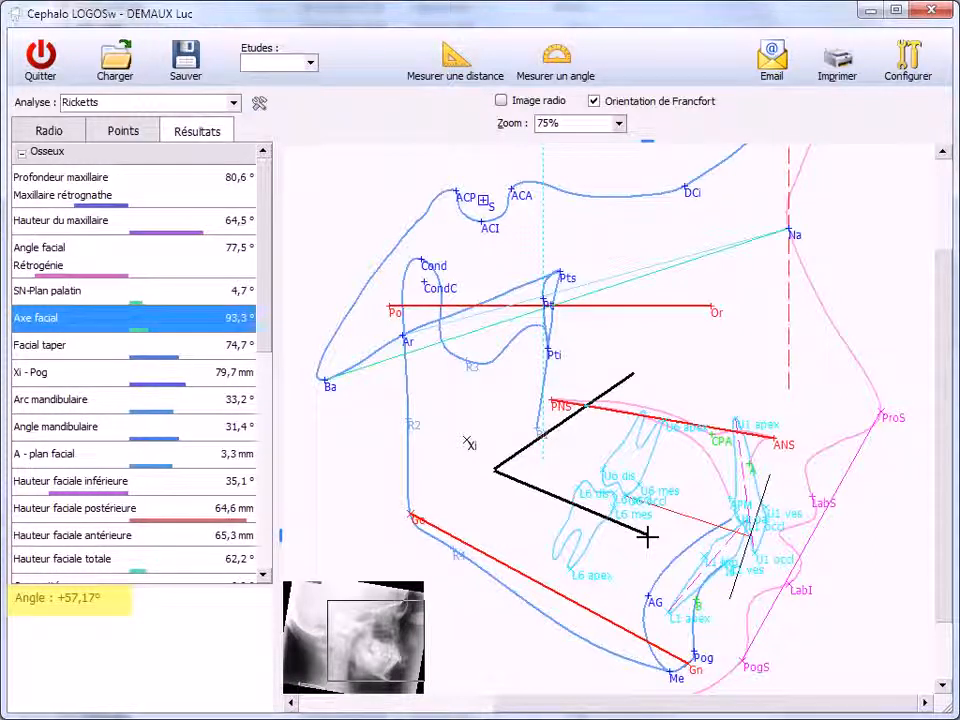
click(648, 537)
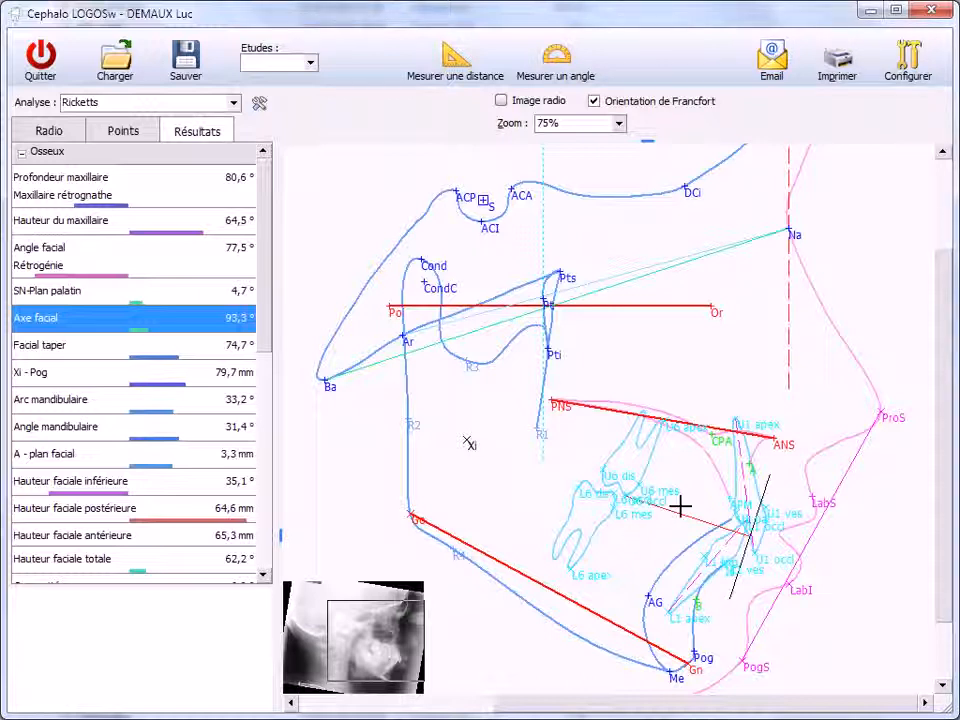
- Generate the printable cephalometric analysis report with its measurement table and tracing
click(840, 76)
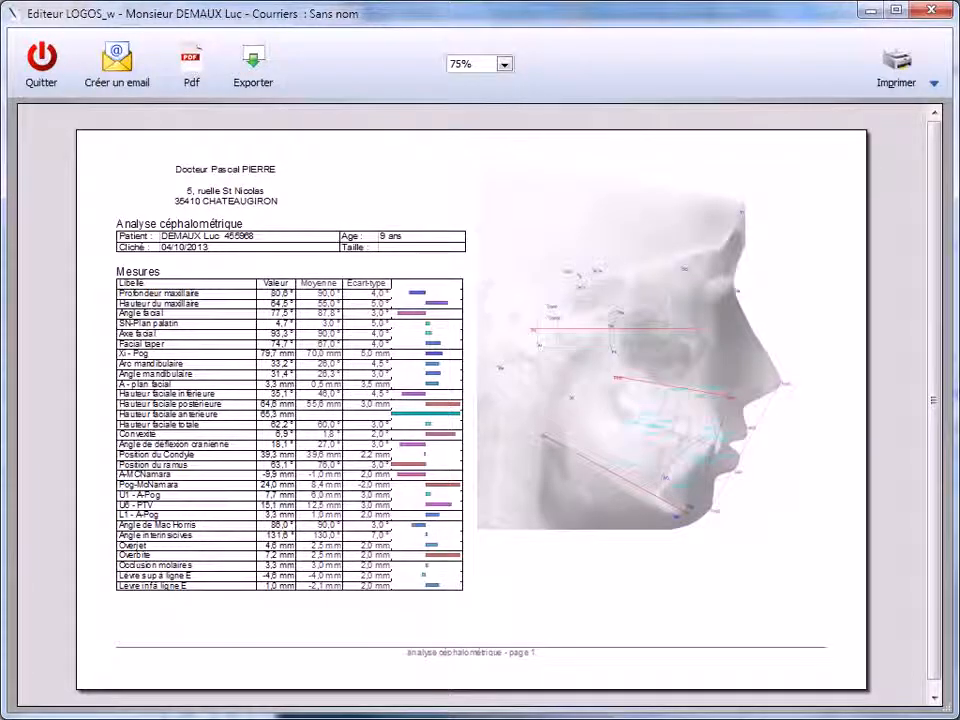